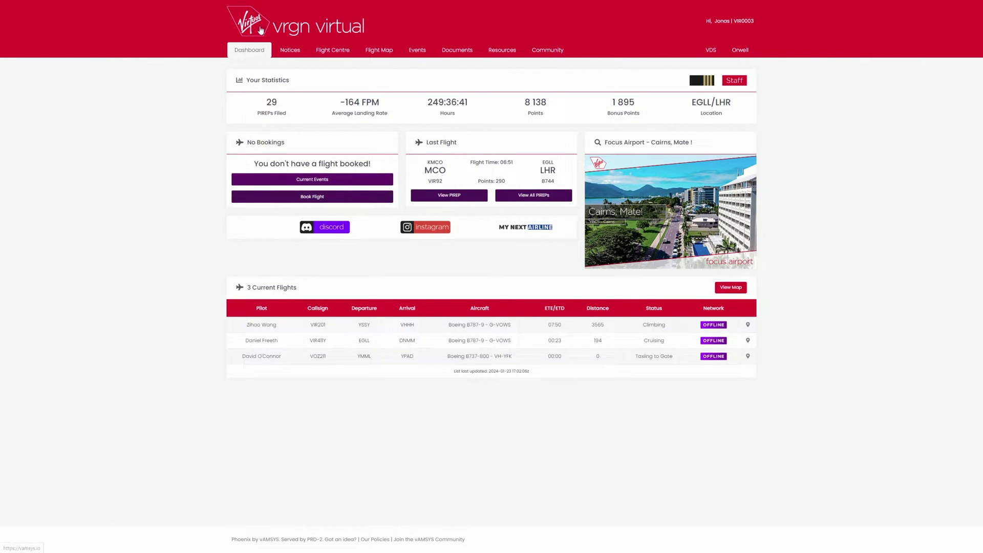
# Open the flight booking map and choose Punta Cana as the destination for the route from EGLL
pyautogui.click(333, 51)
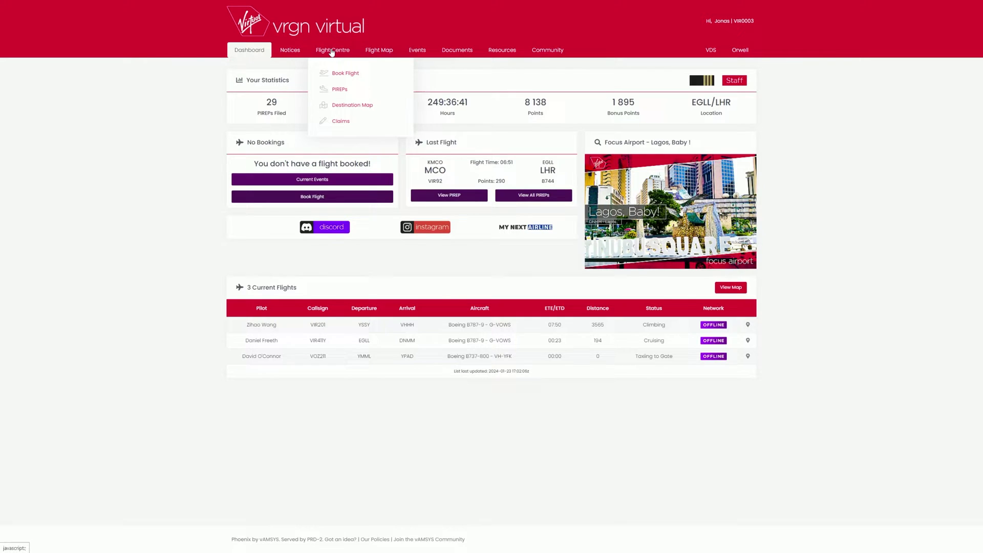
pyautogui.click(369, 79)
pyautogui.moveTo(38, 78); pyautogui.dragTo(69, 79)
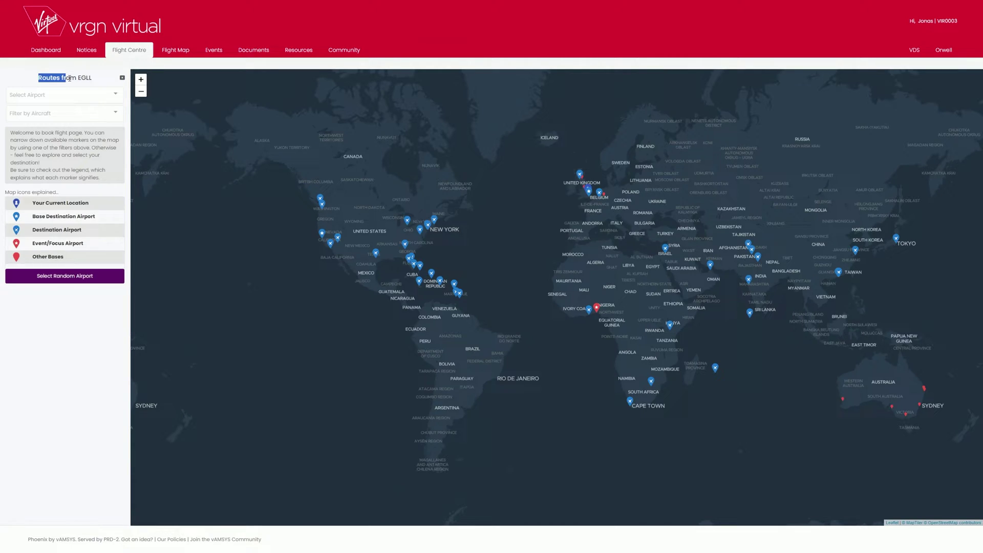
pyautogui.moveTo(70, 78); pyautogui.dragTo(97, 79)
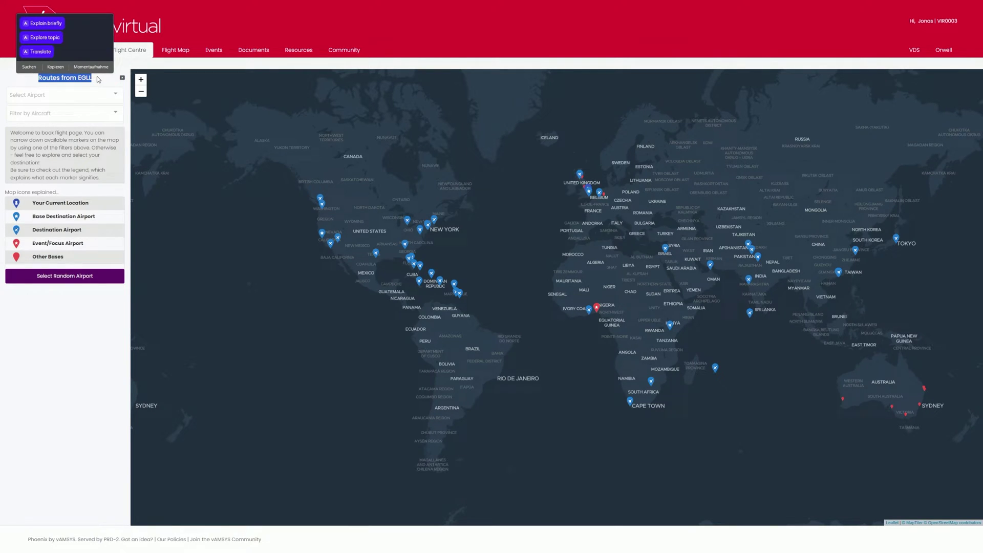
pyautogui.scroll(2, 410, 230)
pyautogui.click(529, 436)
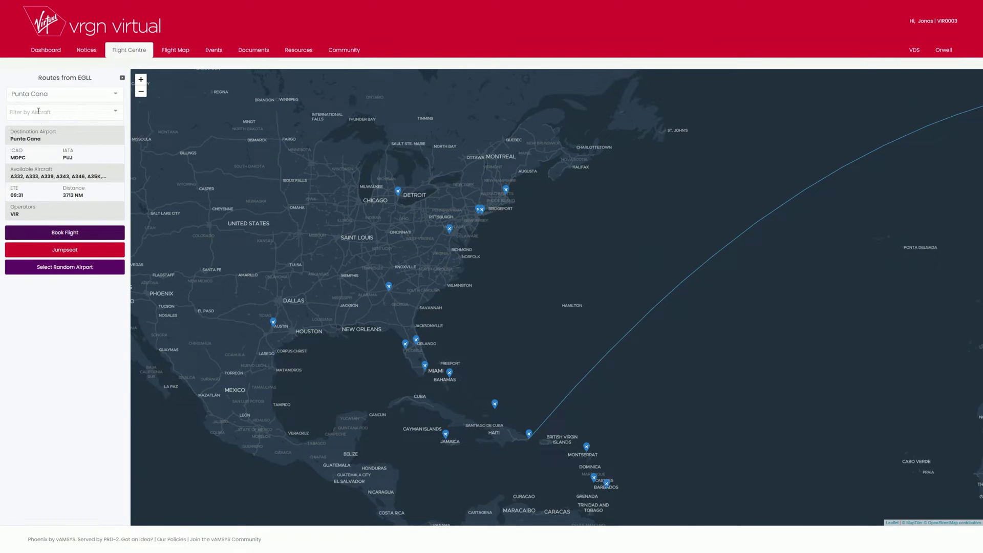
# Look through the aircraft types available in the route's aircraft filter
pyautogui.click(110, 113)
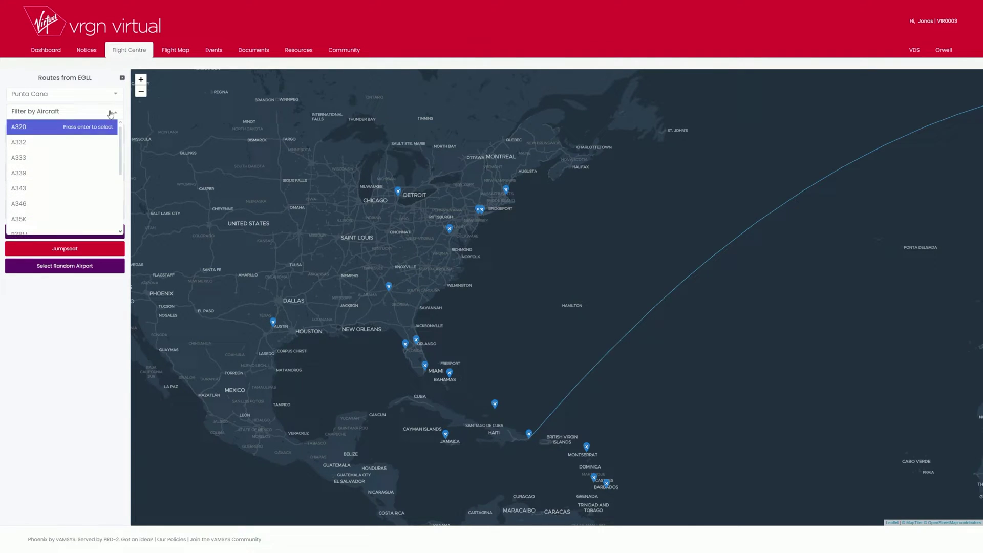
pyautogui.scroll(-4, 109, 153)
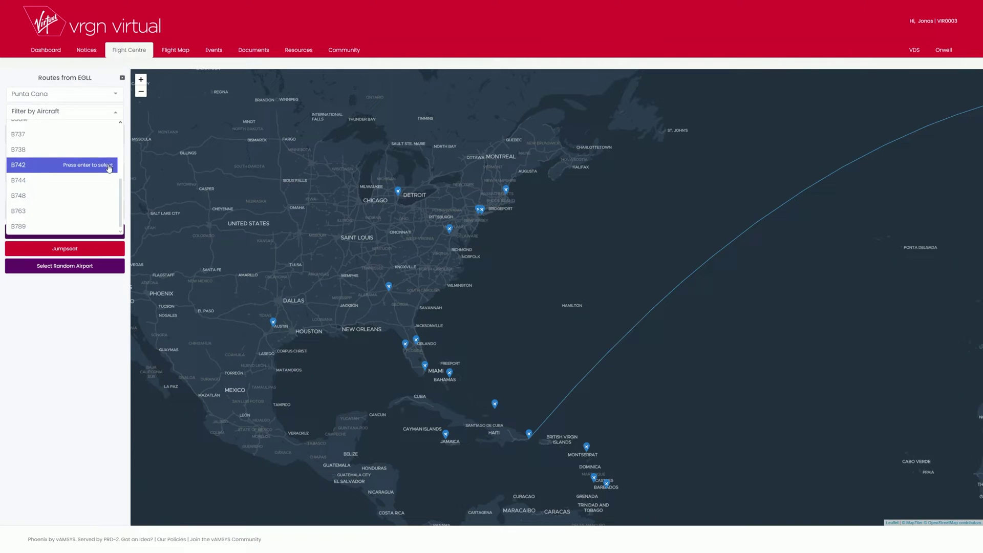
pyautogui.scroll(5, 109, 168)
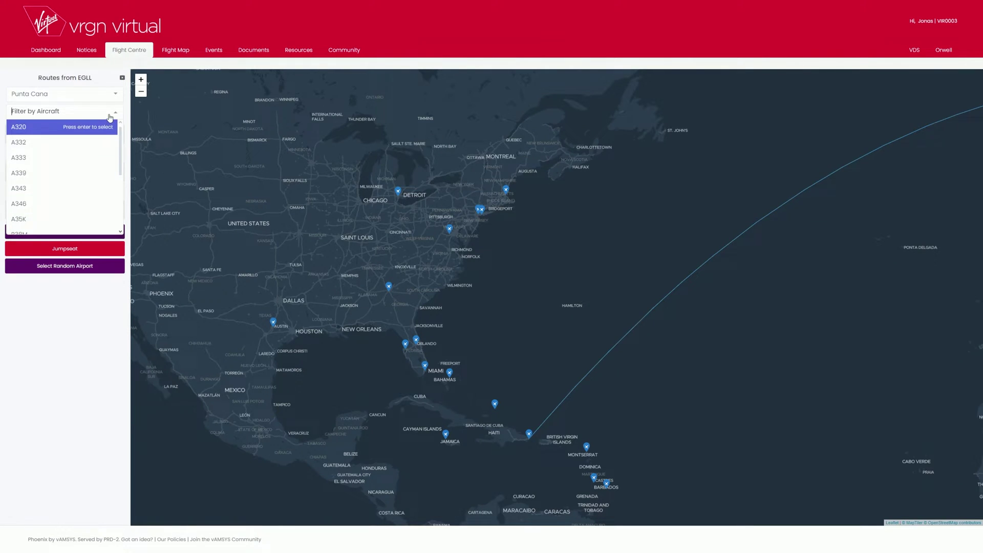
pyautogui.click(111, 118)
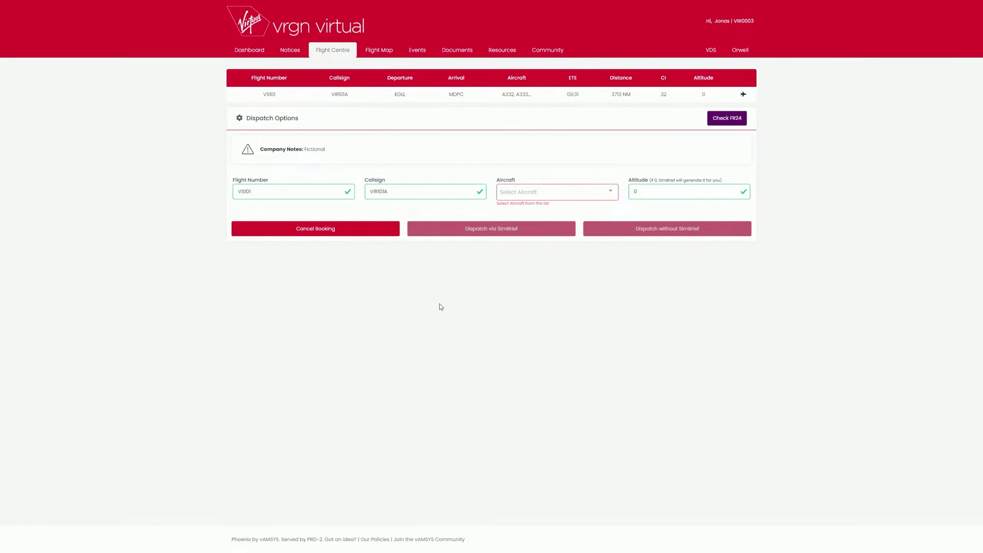
# Assign aircraft G-VBZZ [B789] to flight VS101 and select the first listed pilot as shared cockpit partner
pyautogui.click(607, 195)
pyautogui.write('zz')
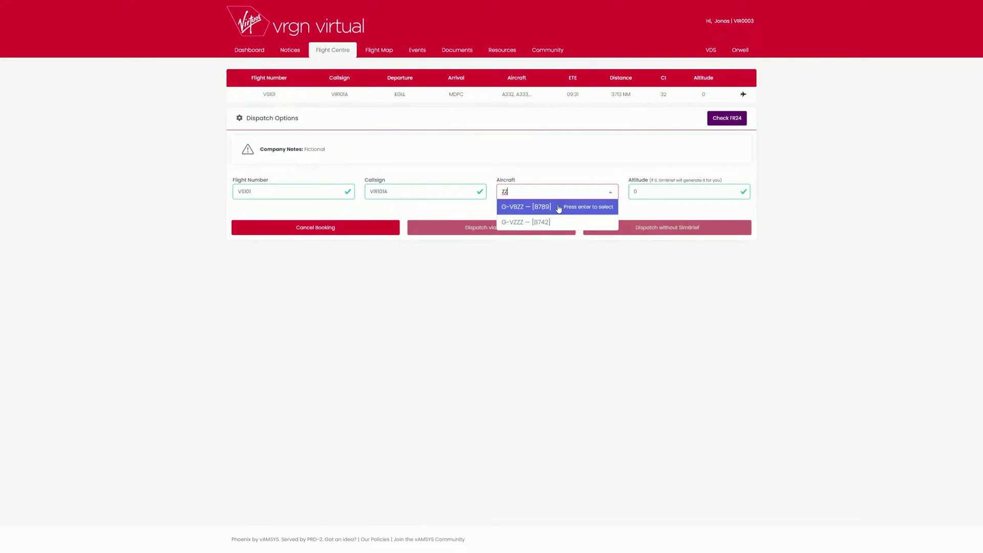
pyautogui.click(558, 207)
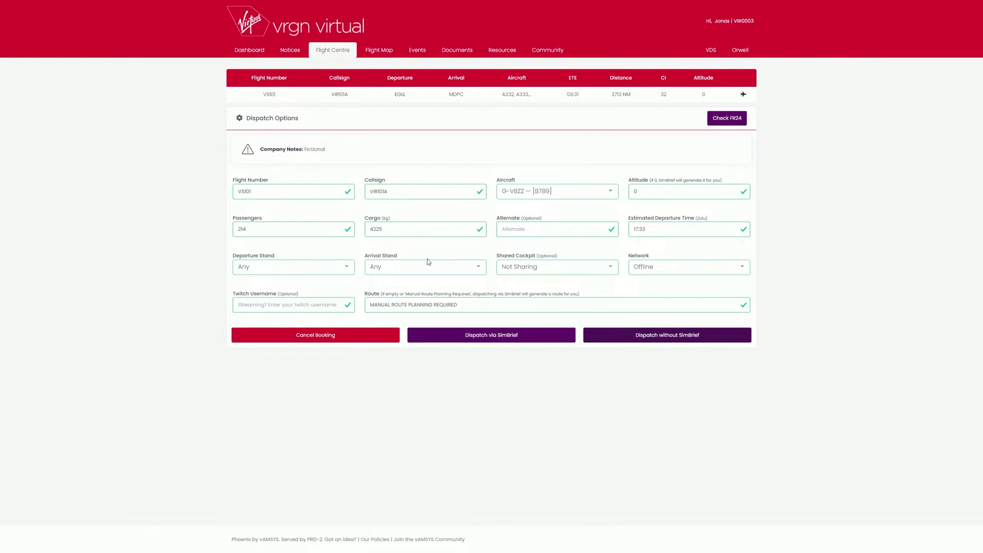
pyautogui.click(609, 270)
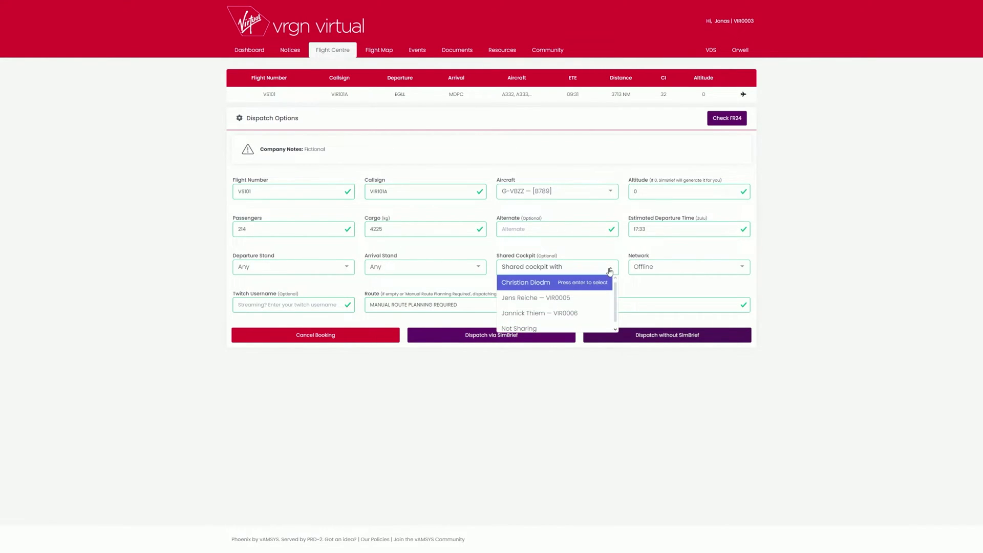
pyautogui.click(584, 284)
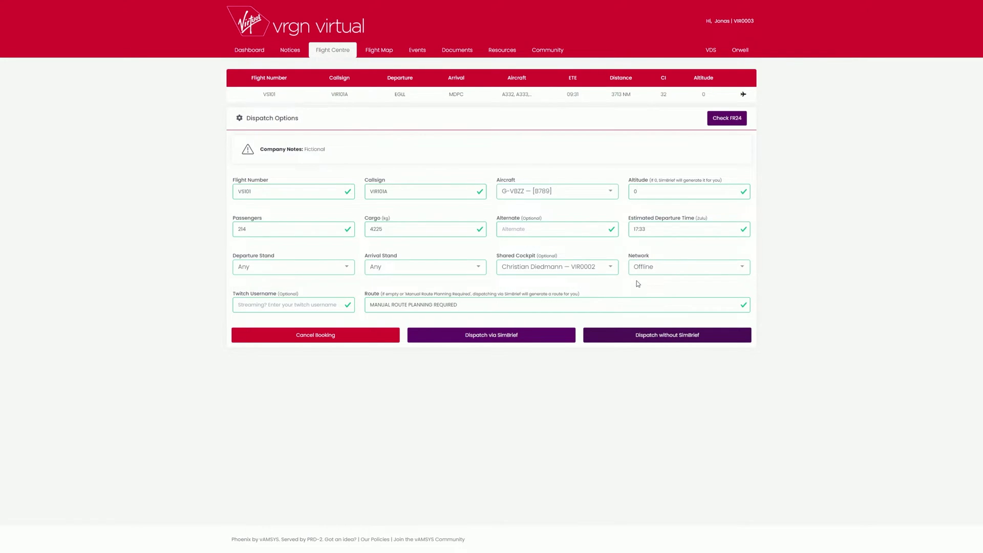
# Set the flight's network to VATSIM and dispatch it via SimBrief with the default fuel and ETOPS settings
pyautogui.click(709, 265)
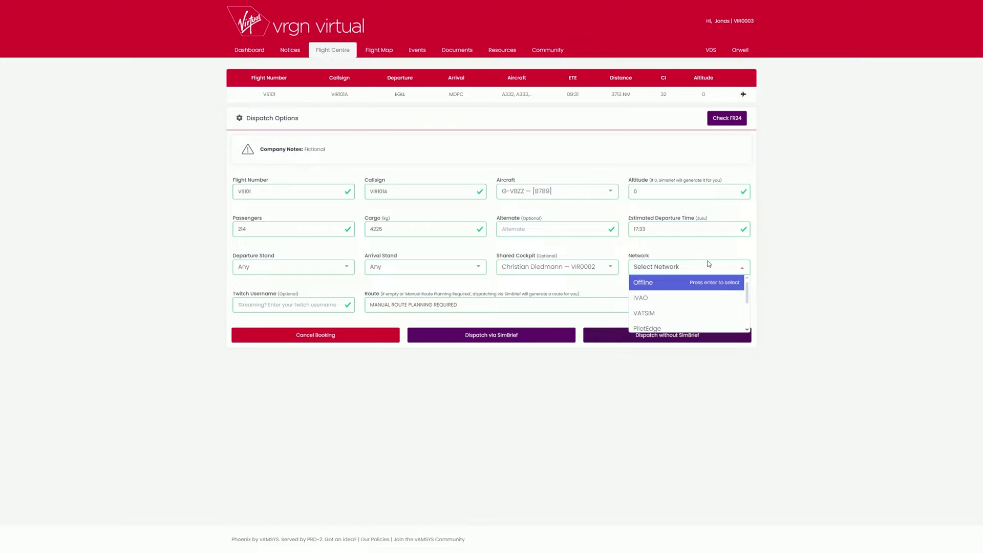
pyautogui.click(643, 313)
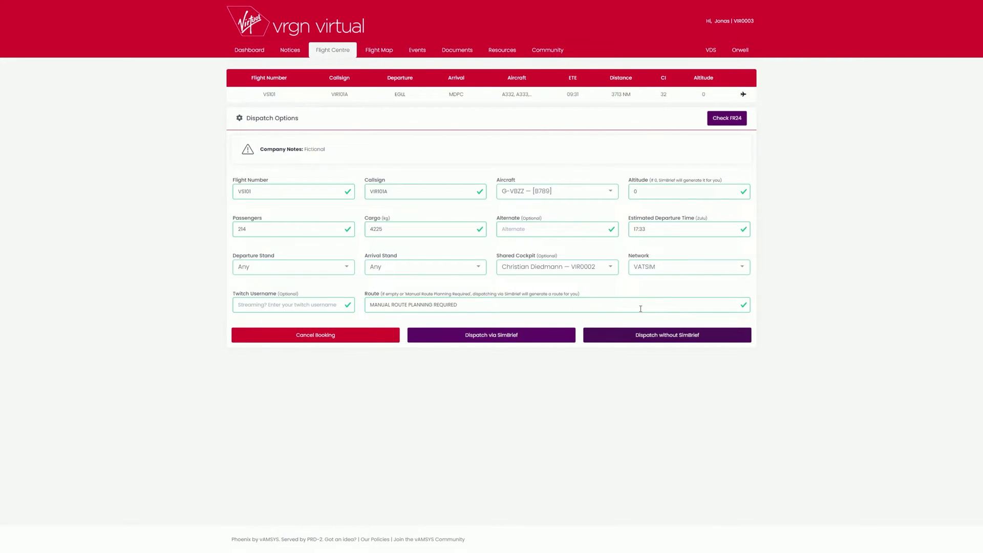
pyautogui.click(479, 335)
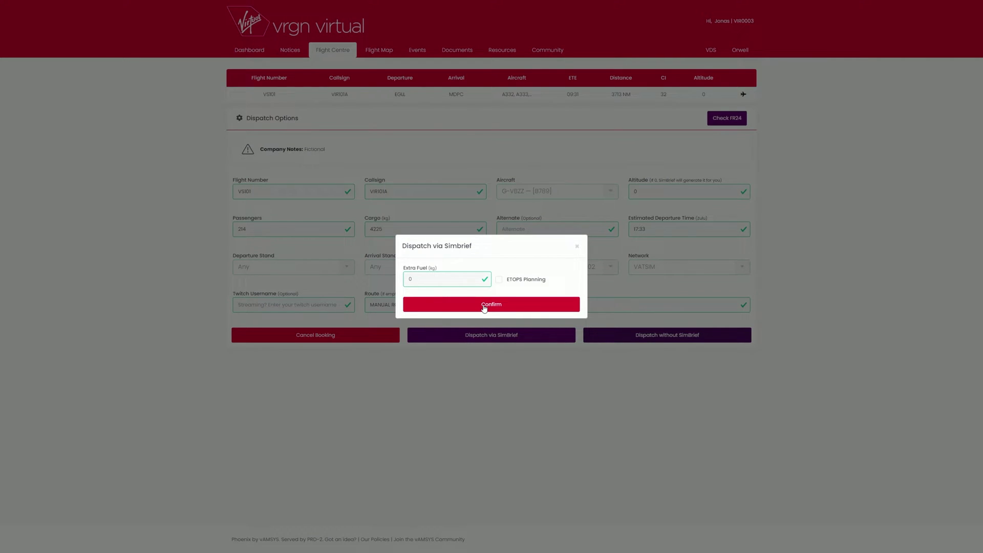
pyautogui.click(484, 306)
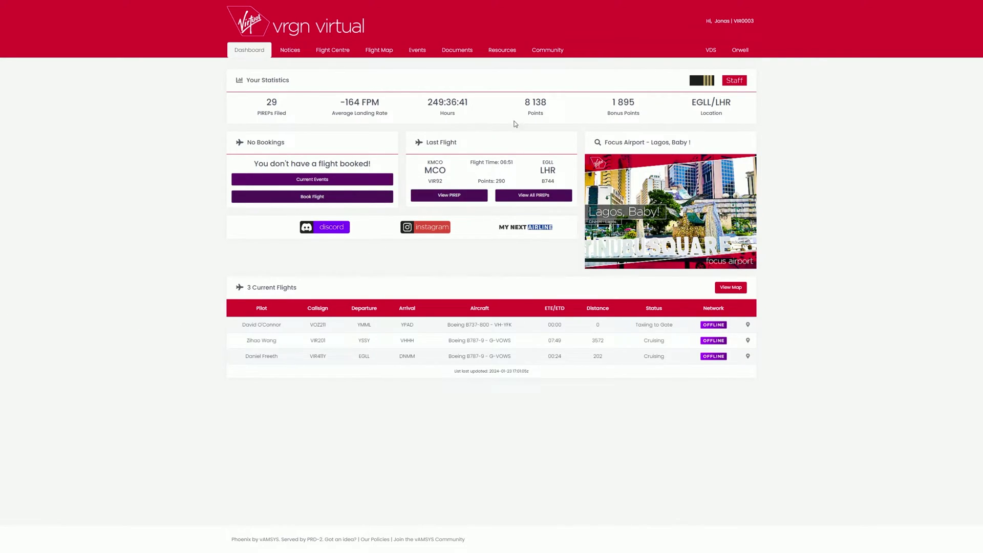
# Download the Pegasus ACARS client installer and save it as Pegasus_Setup_1.5.0 in the Downloads folder
pyautogui.click(508, 51)
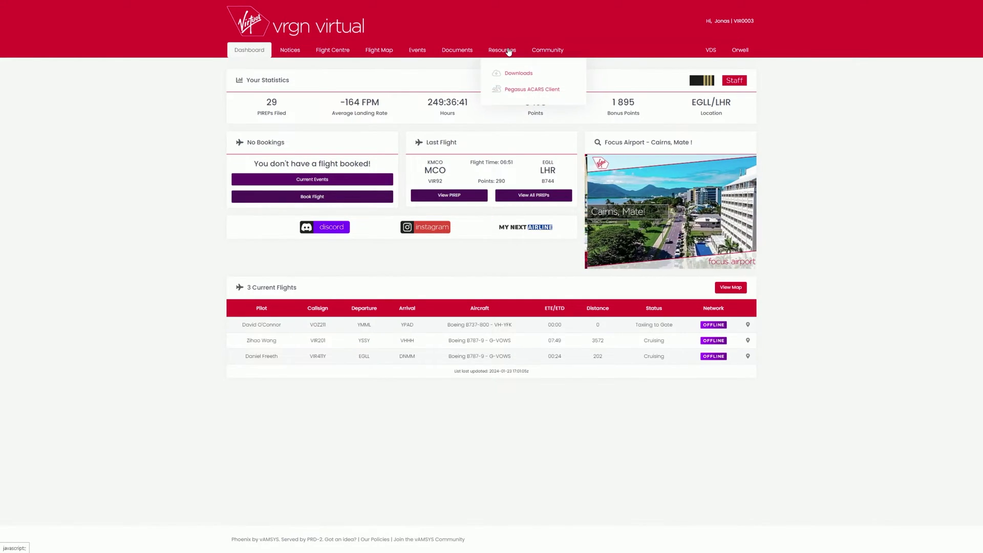
pyautogui.click(513, 92)
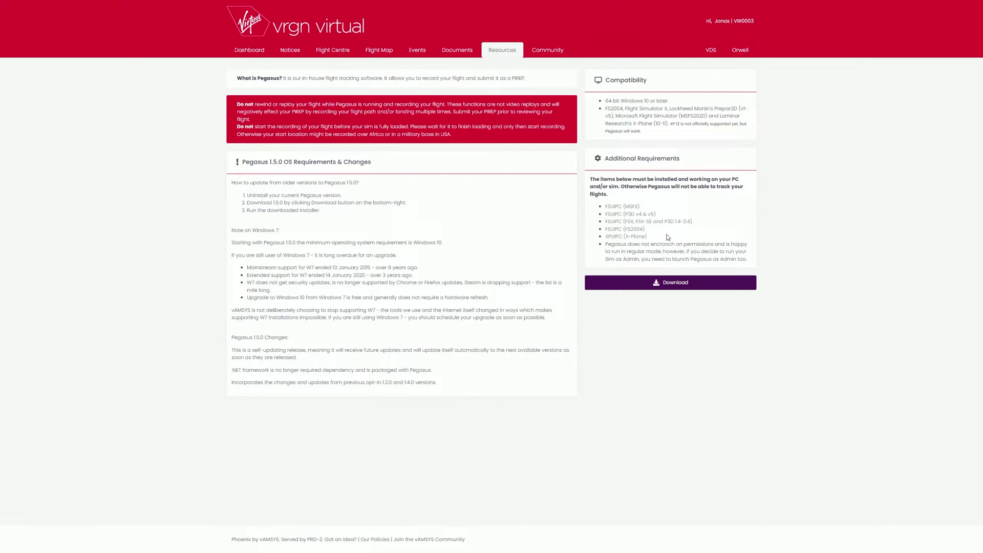
pyautogui.click(624, 285)
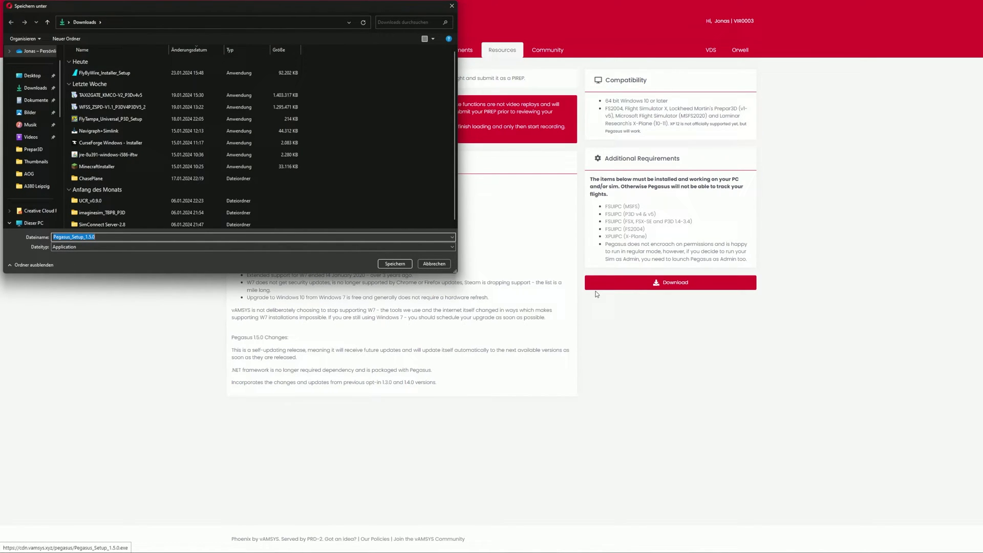
pyautogui.click(395, 263)
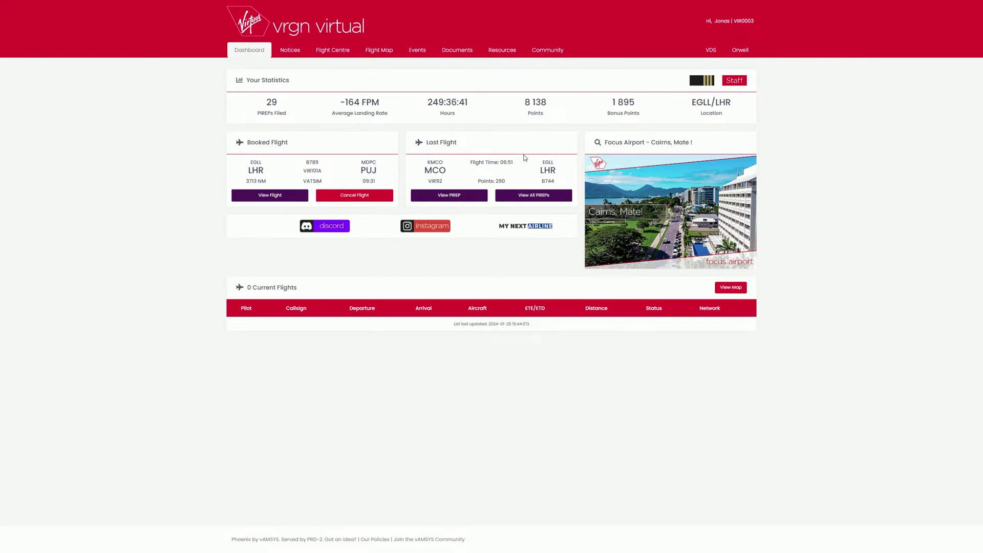
# From Pegasus's additional requirements, download XPUIPC for X-Plane and the FSUIPC packages for P3D v4 & v5 and MSFS
pyautogui.click(503, 51)
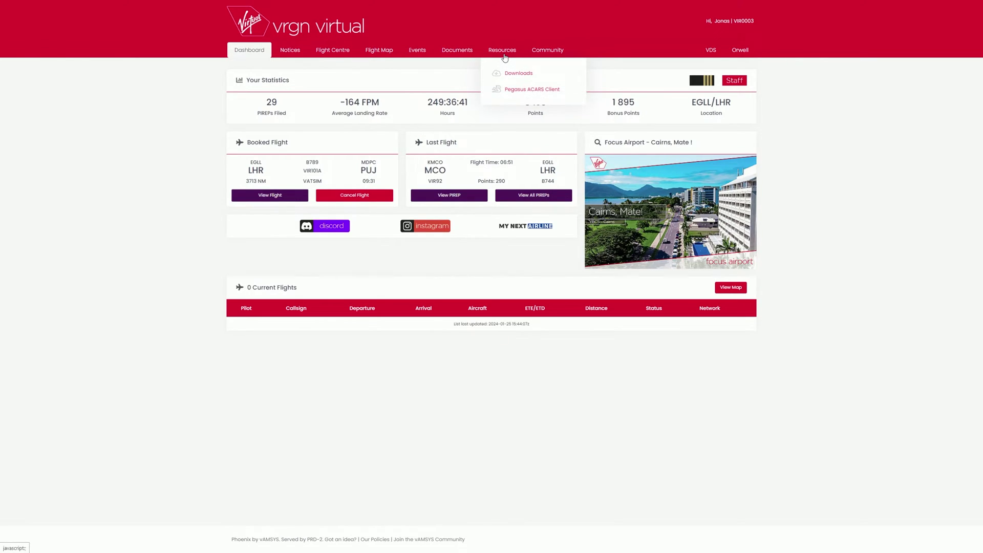
pyautogui.click(514, 97)
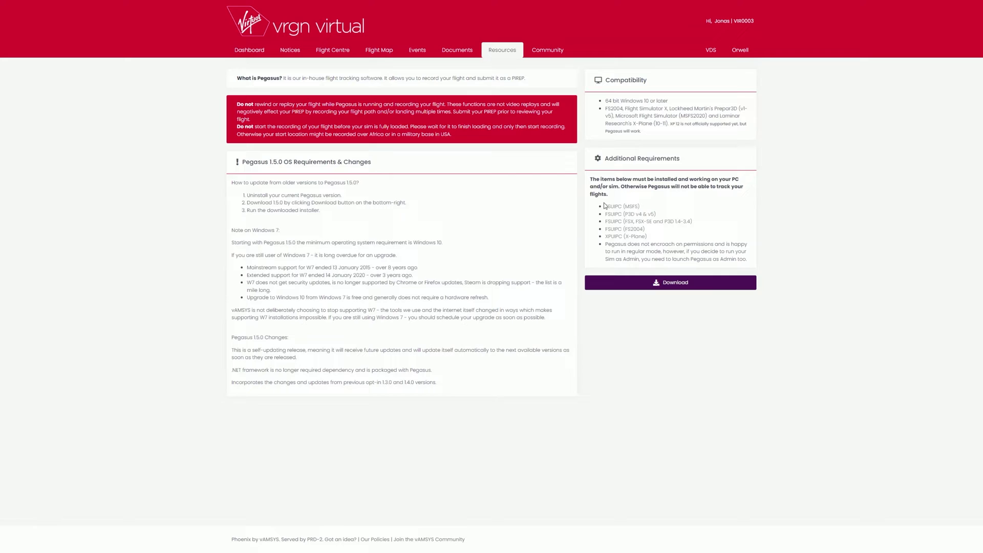
pyautogui.moveTo(605, 205); pyautogui.dragTo(665, 237)
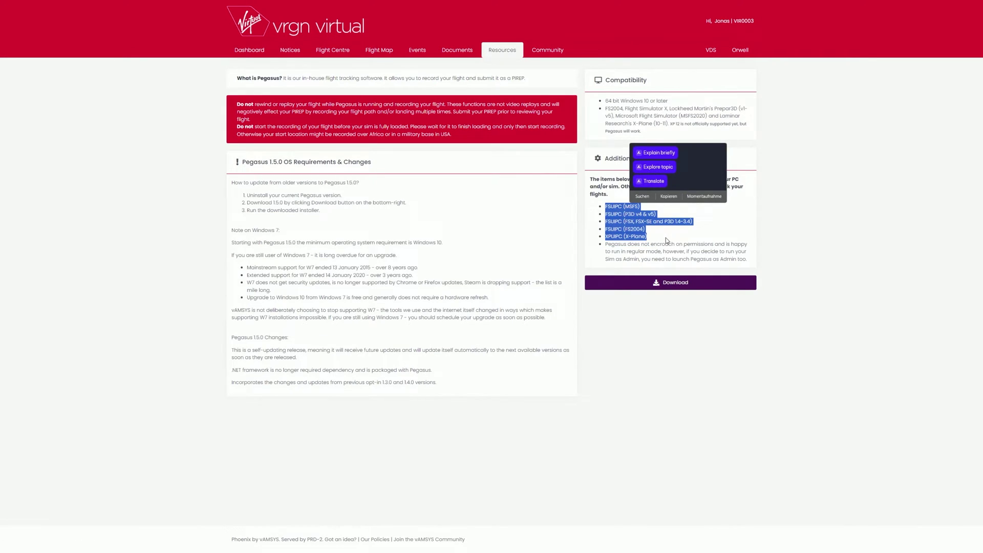
pyautogui.click(665, 237)
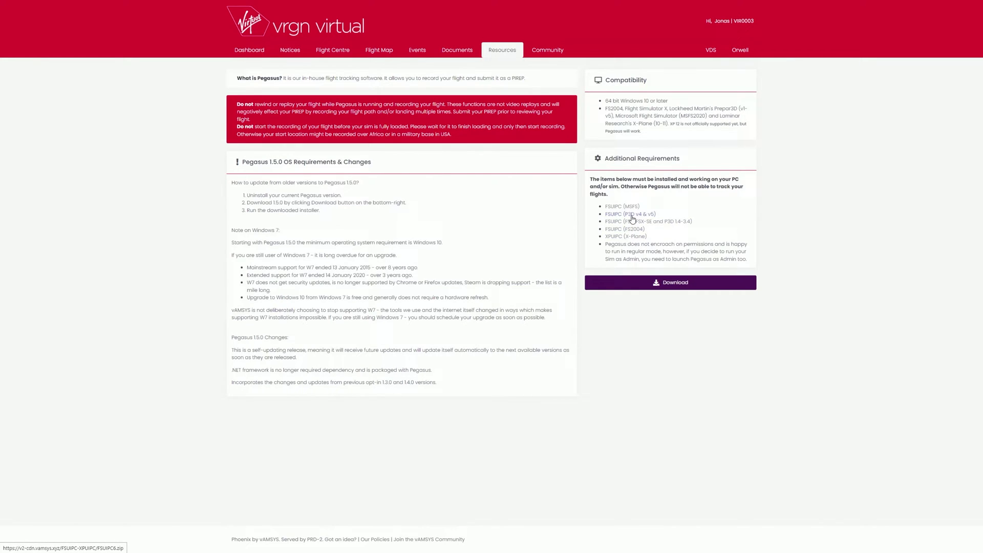
pyautogui.click(630, 238)
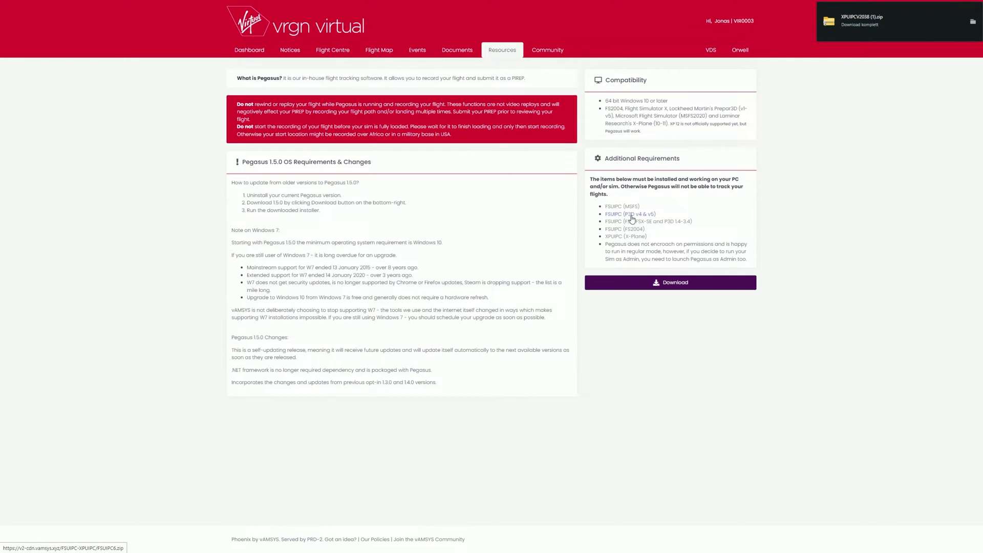
pyautogui.click(632, 218)
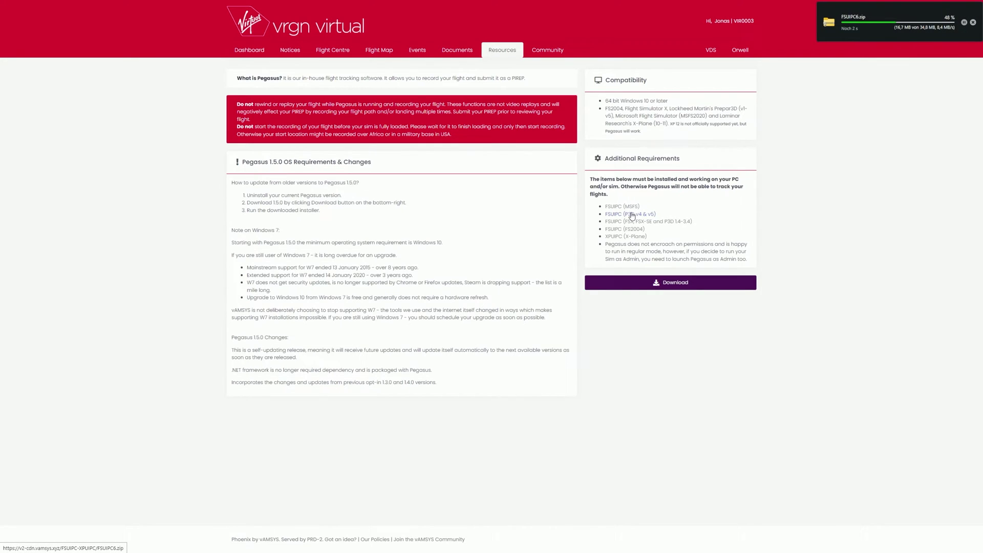
pyautogui.click(632, 209)
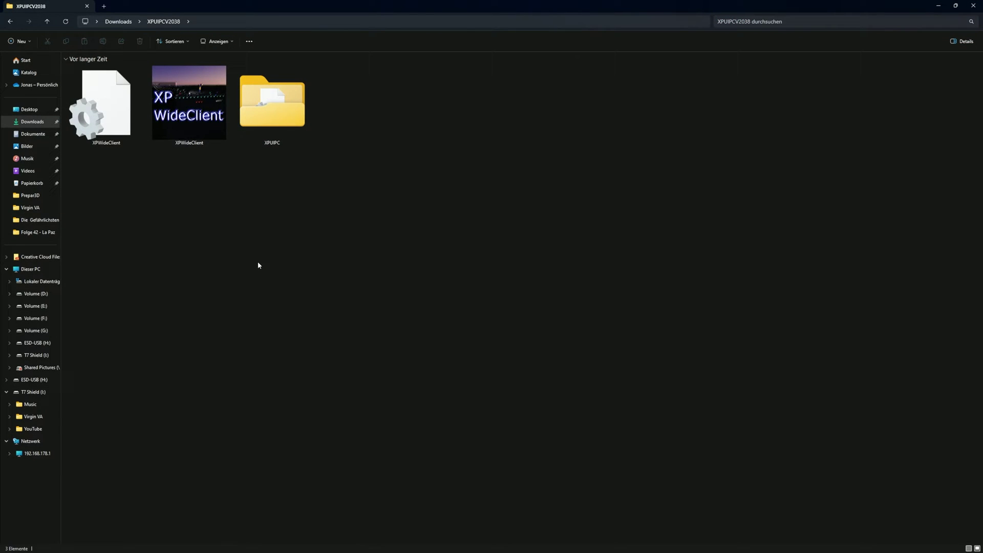
# Open the XPUIPC configuration file from the XPUIPC subfolder in the text editor
pyautogui.doubleClick(279, 112)
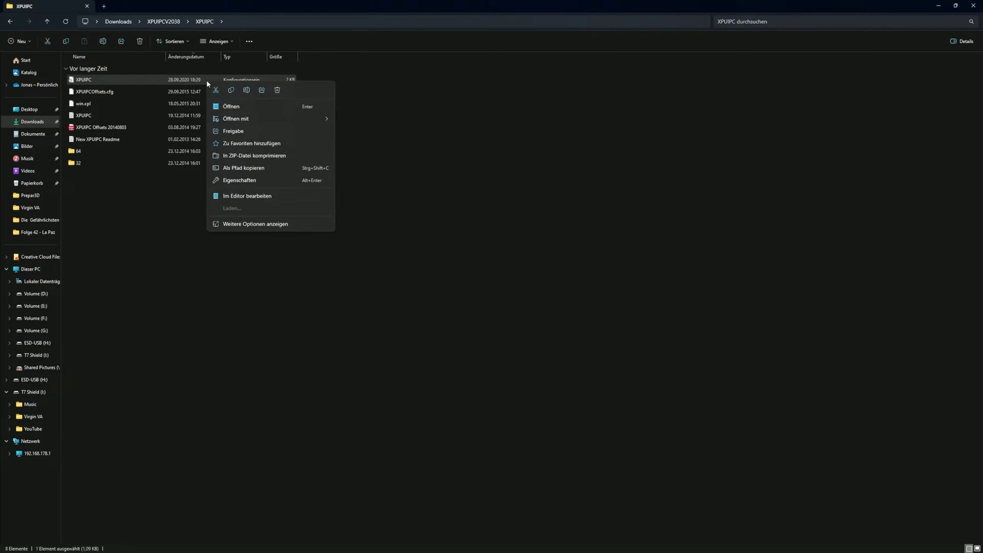
pyautogui.moveTo(237, 118)
pyautogui.click(346, 121)
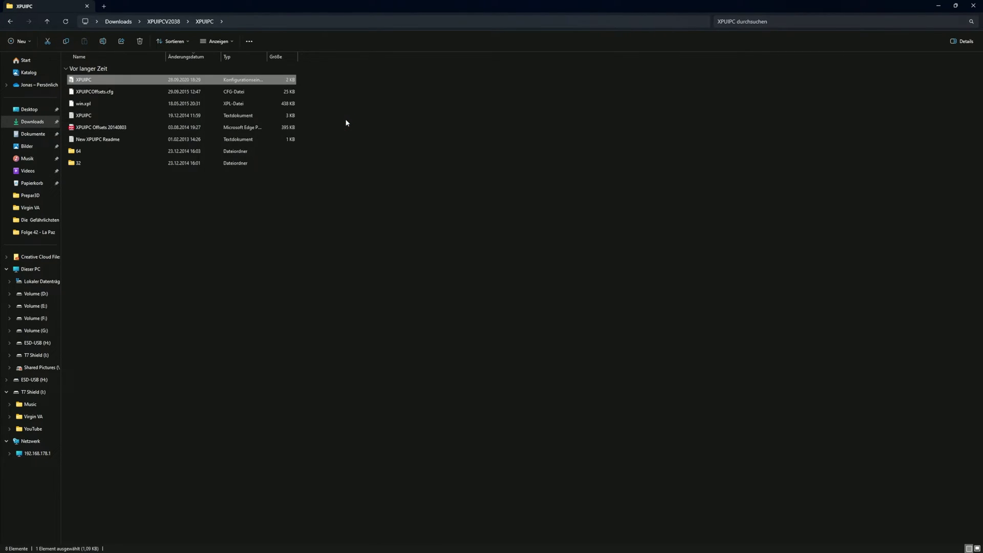
pyautogui.hotkey('ctrl', 'w')
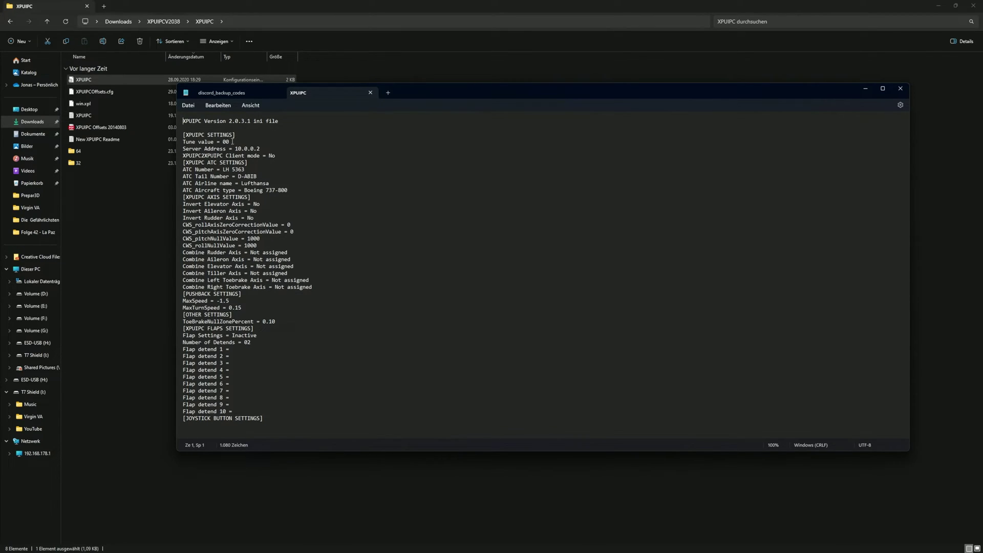
# Select the Server Address value in the XPUIPC file, and run ipconfig in a Command Prompt to list the computer's network addresses
pyautogui.doubleClick(249, 150)
pyautogui.click(349, 545)
pyautogui.write('cmd')
pyautogui.click(366, 329)
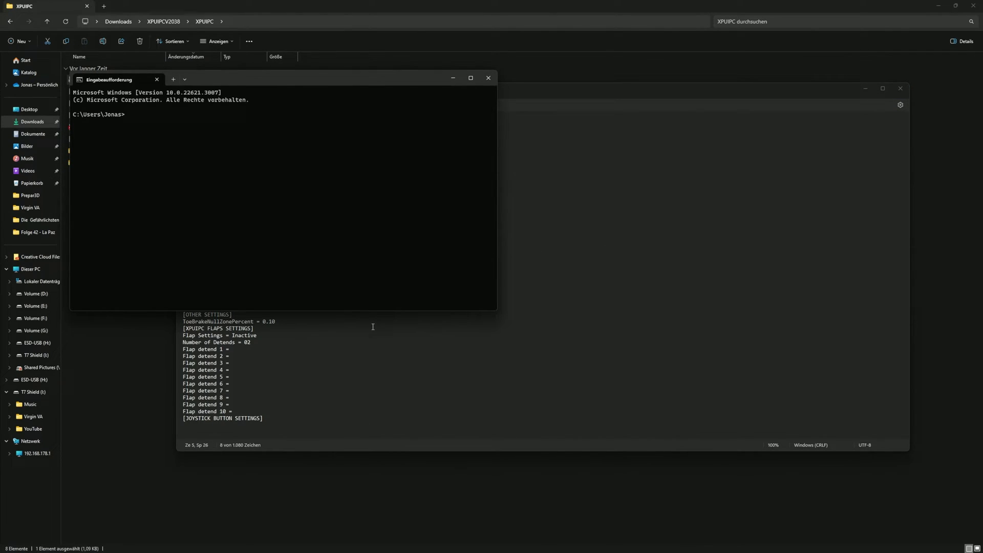
pyautogui.write('ipconfig')
pyautogui.press('Return')
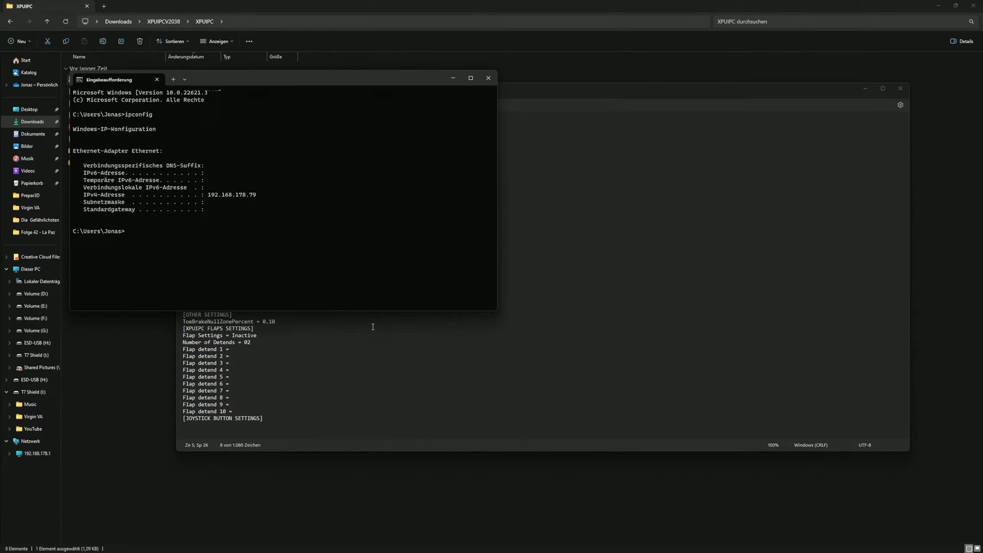
# Copy the IPv4 address 192.168.178.79 into the XPUIPC file's Server Address and save the file
pyautogui.moveTo(82, 195); pyautogui.dragTo(209, 197)
pyautogui.hotkey('ctrl', 'c')
pyautogui.hotkey('ctrl', 'c')
pyautogui.moveTo(210, 197); pyautogui.dragTo(258, 197)
pyautogui.hotkey('alt', 'F4')
pyautogui.hotkey('ctrl', 'v')
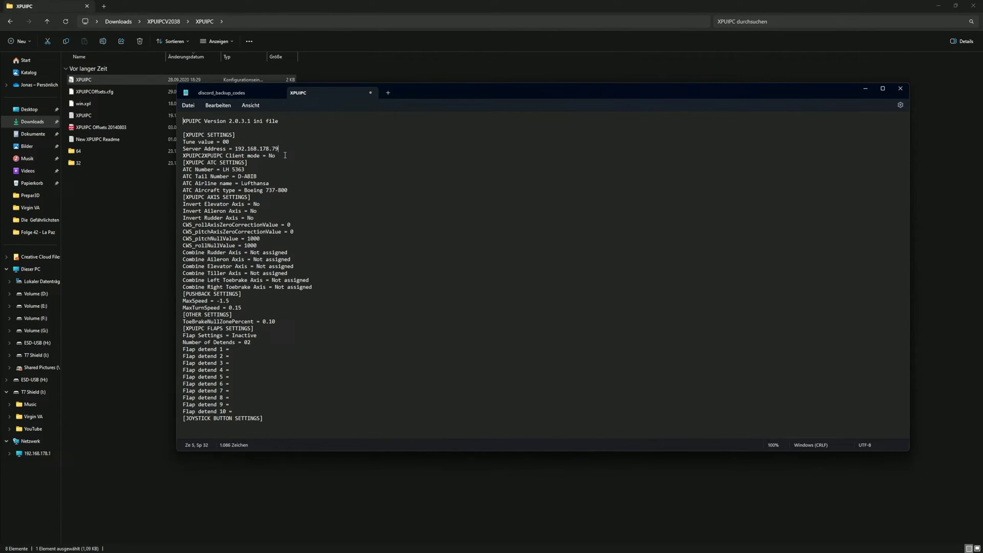
pyautogui.click(189, 106)
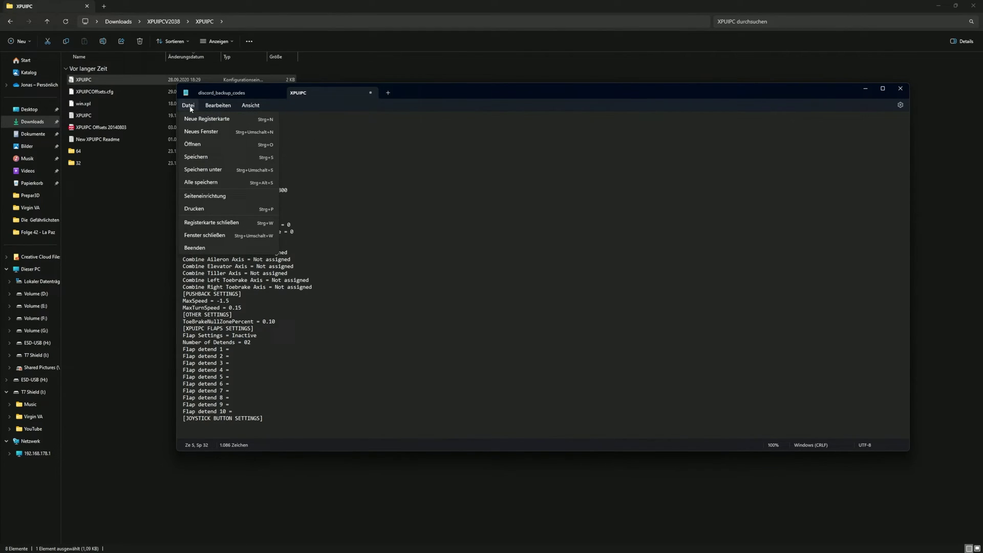
pyautogui.click(198, 158)
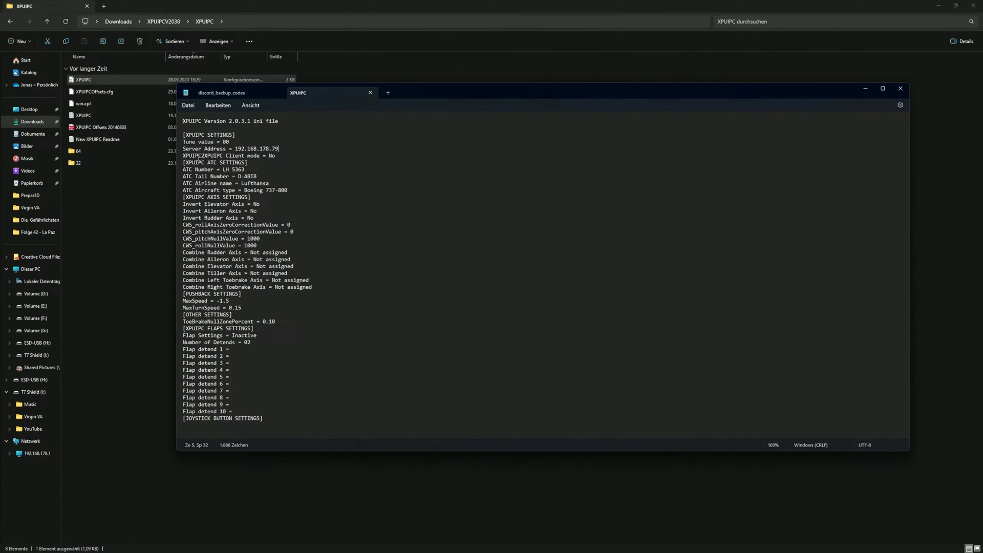
# In the XPWideClient configuration file from the XPUIPCV2038 folder, set the IP Address of THIS PC to 192.168.178.79 and save the file
pyautogui.click(902, 91)
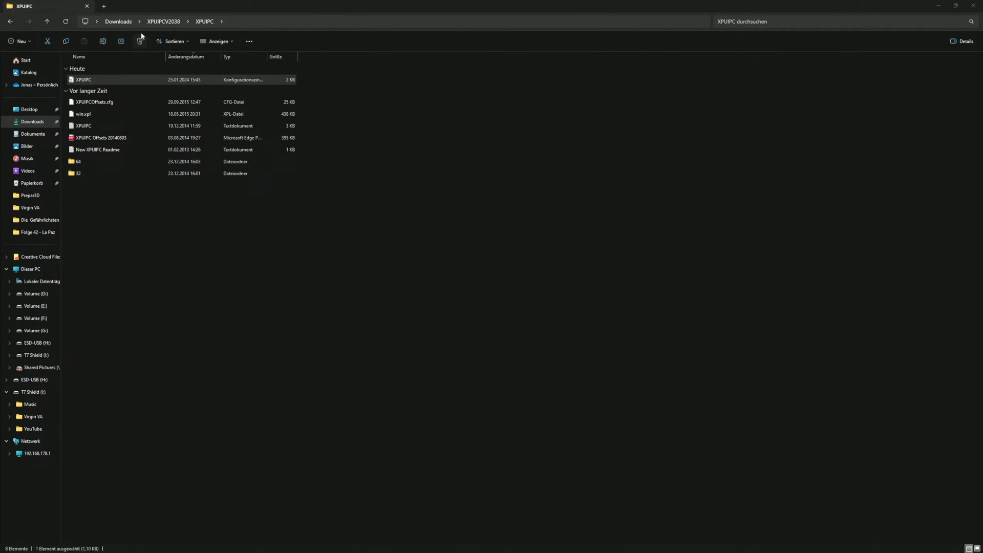
pyautogui.click(160, 22)
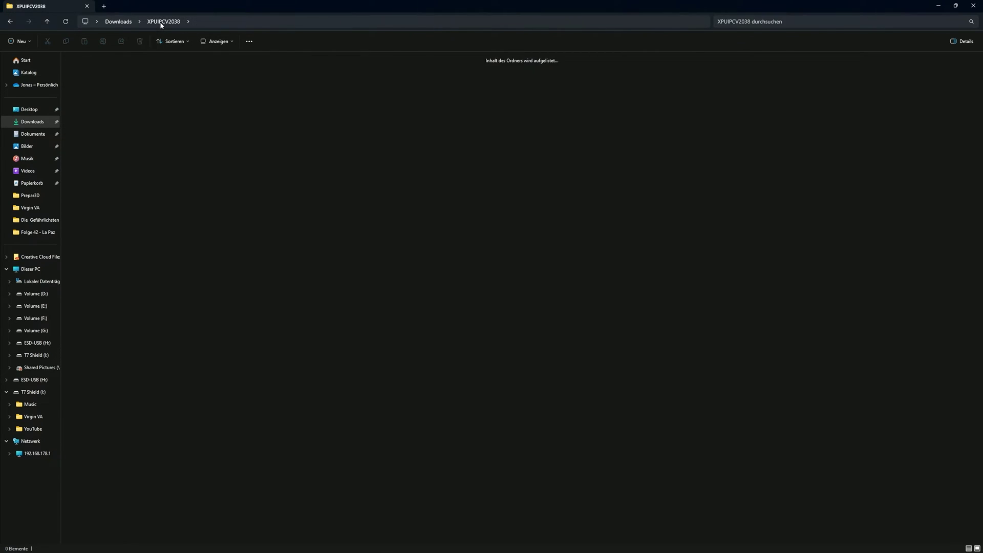
pyautogui.doubleClick(131, 84)
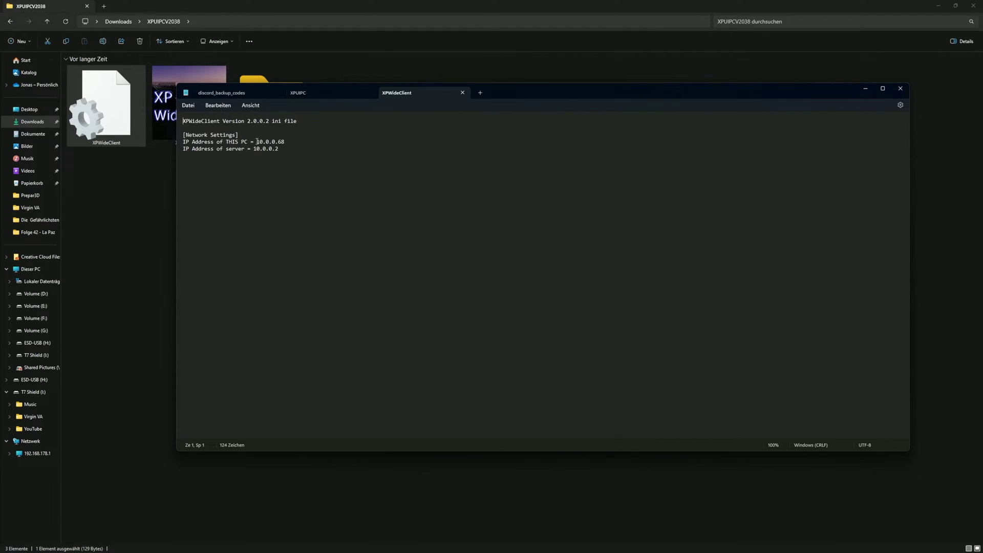
pyautogui.moveTo(257, 141); pyautogui.dragTo(284, 143)
pyautogui.hotkey('ctrl', 'v')
pyautogui.hotkey('ctrl', 's')
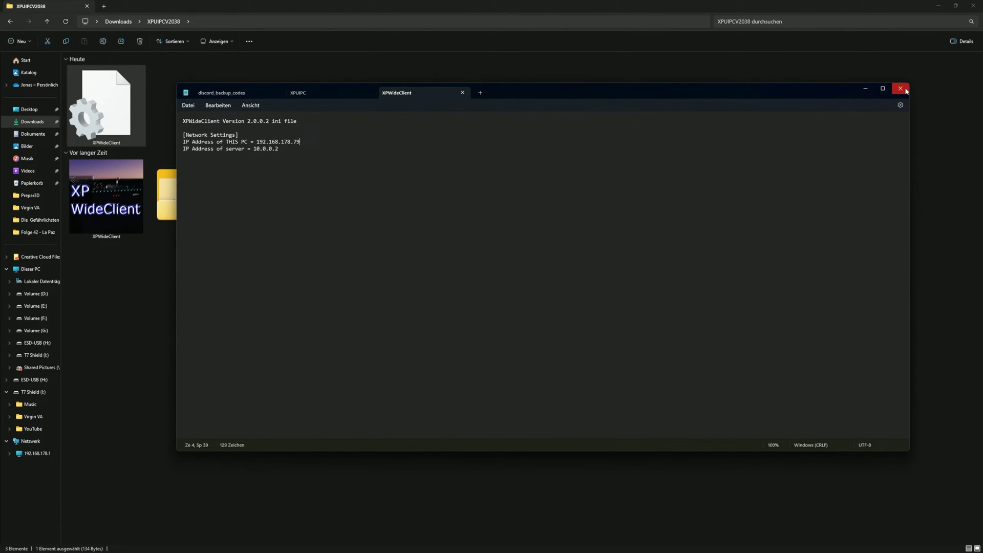
pyautogui.click(905, 90)
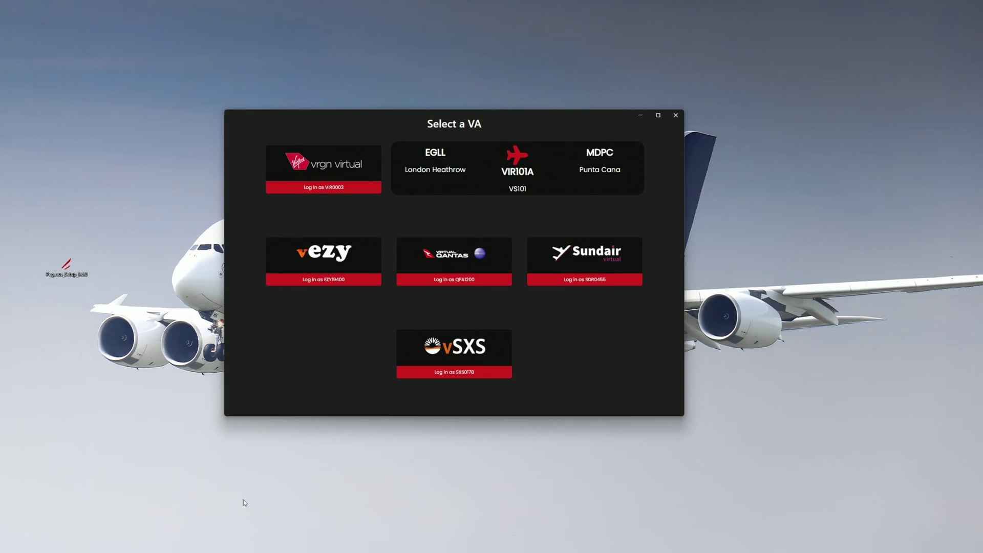
# Switch to Pegasus, log in to the vrgn virtual airline and open the booking details of the booked flight
pyautogui.click(338, 169)
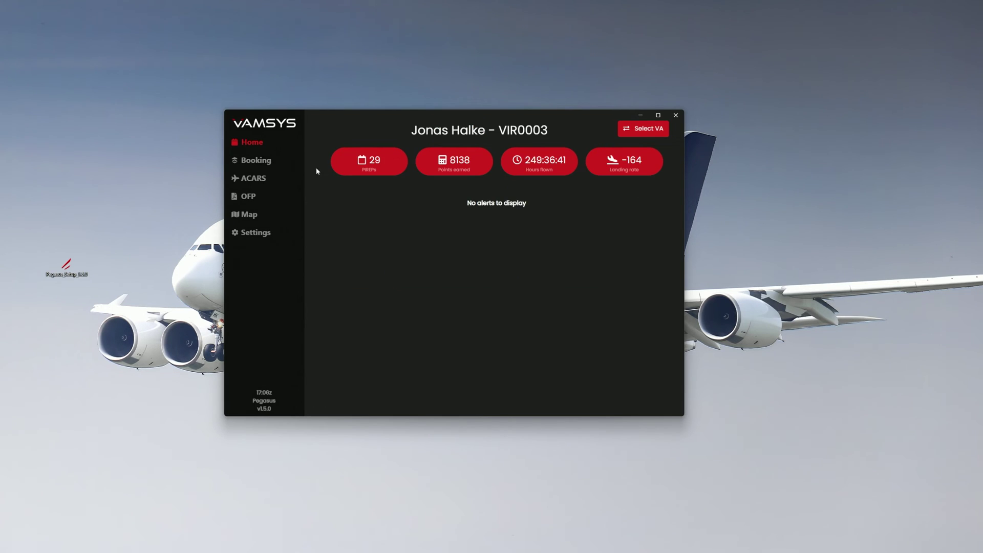
pyautogui.click(256, 161)
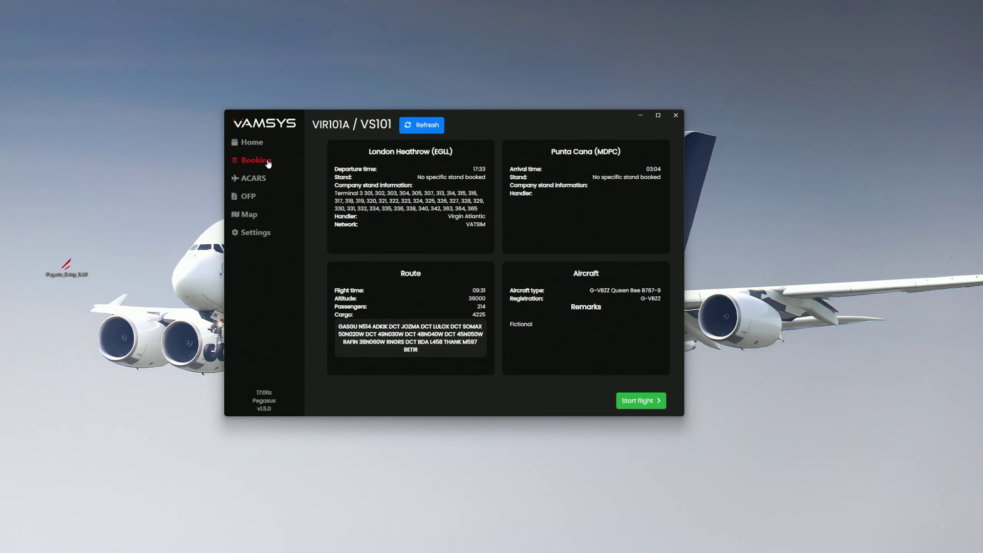